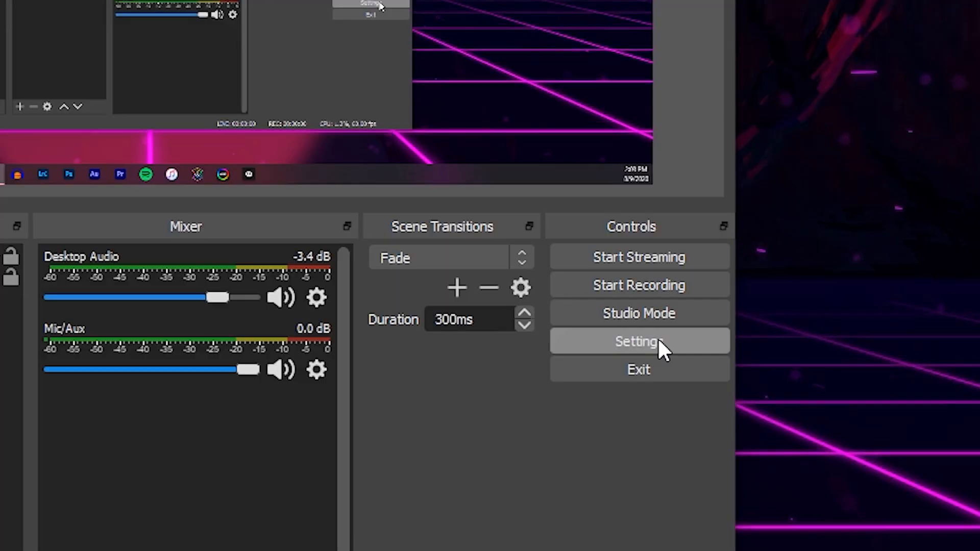
Bring up the Settings window from the Controls dock, landing on the General page
click(658, 337)
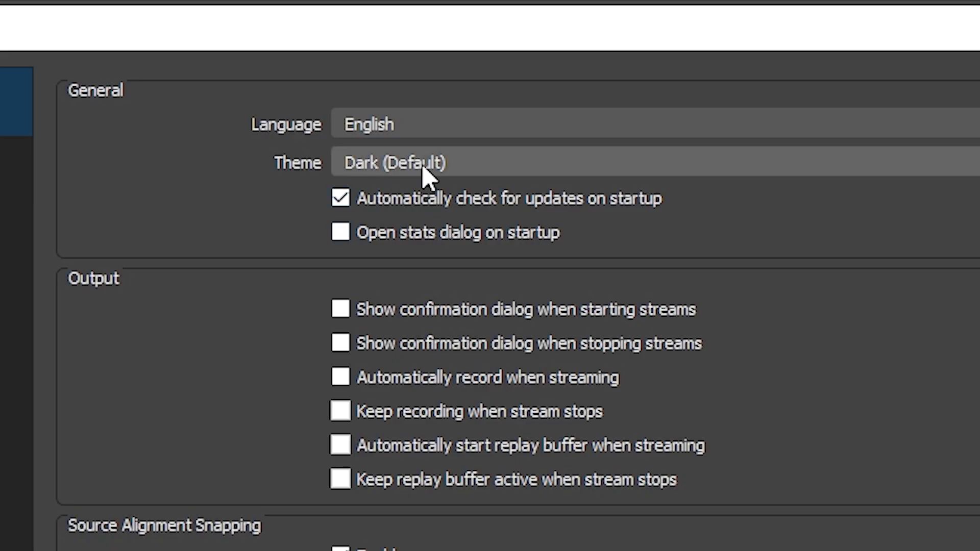
Review the interface Theme choices and keep Dark selected
click(437, 83)
click(414, 163)
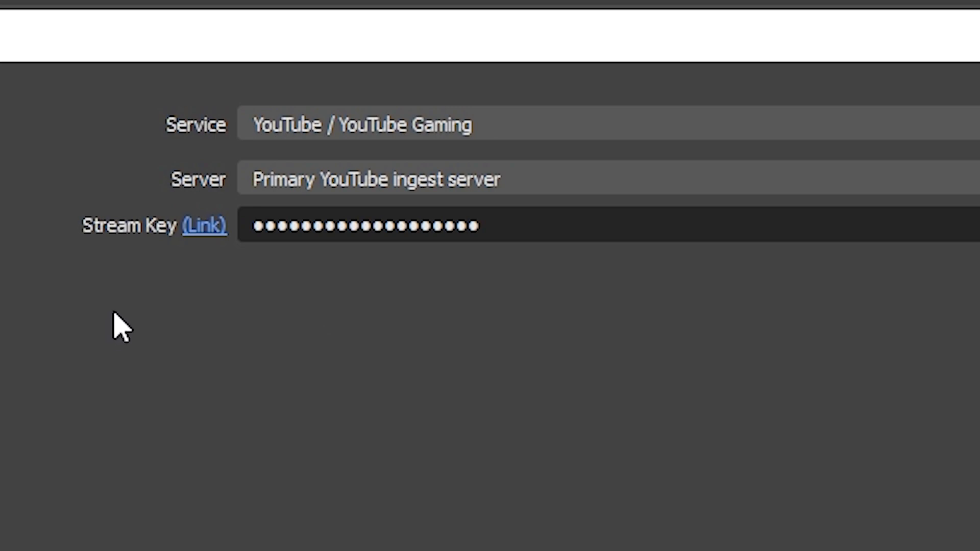
Review the streaming Service choices, then move to the Output settings page
click(316, 130)
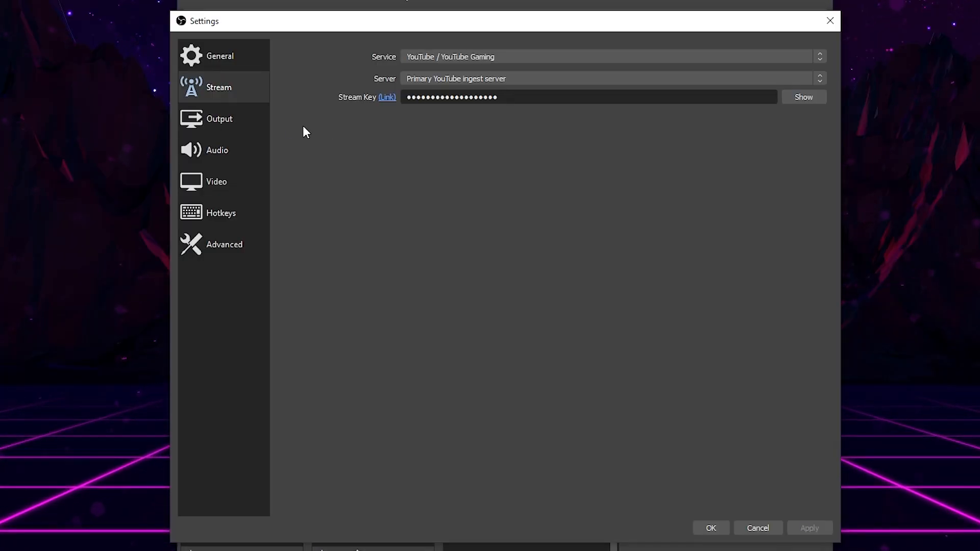
click(230, 119)
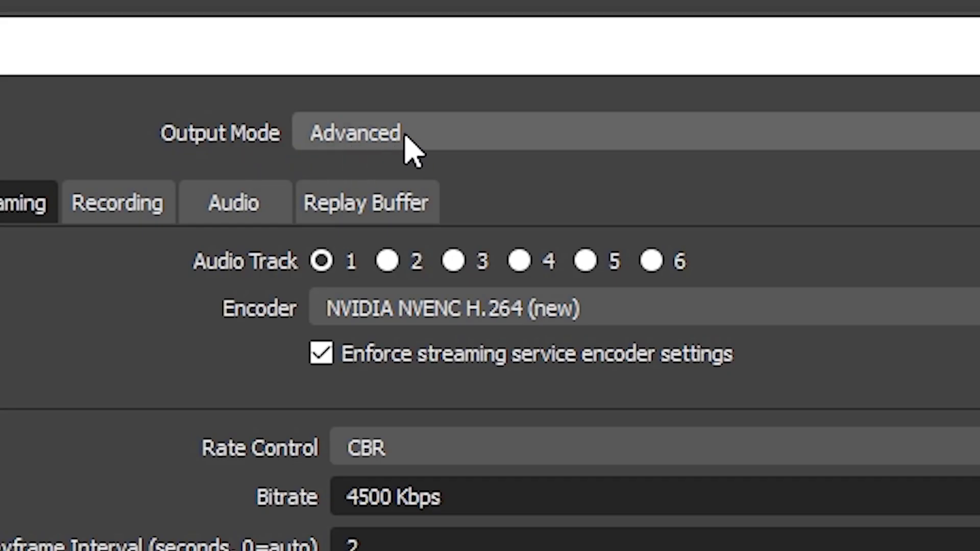
click(423, 52)
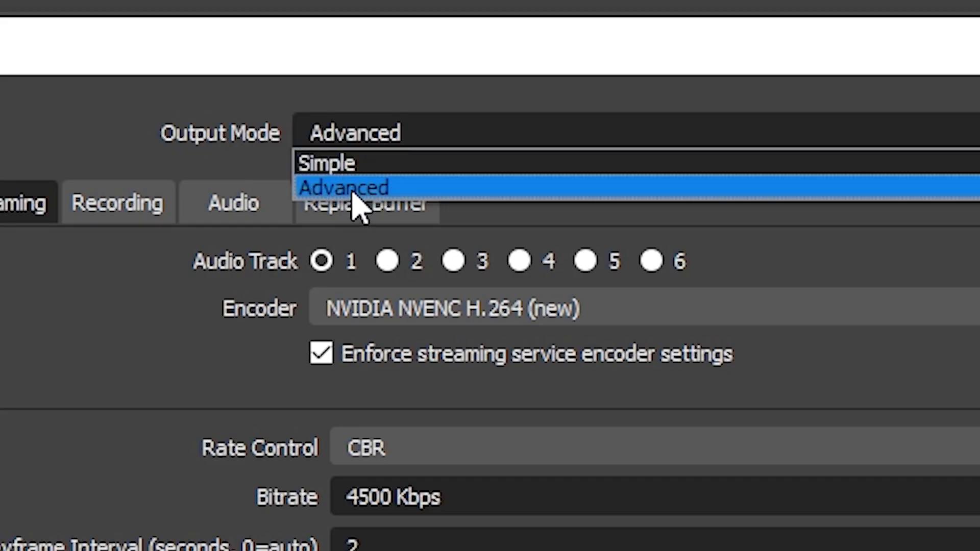
click(360, 190)
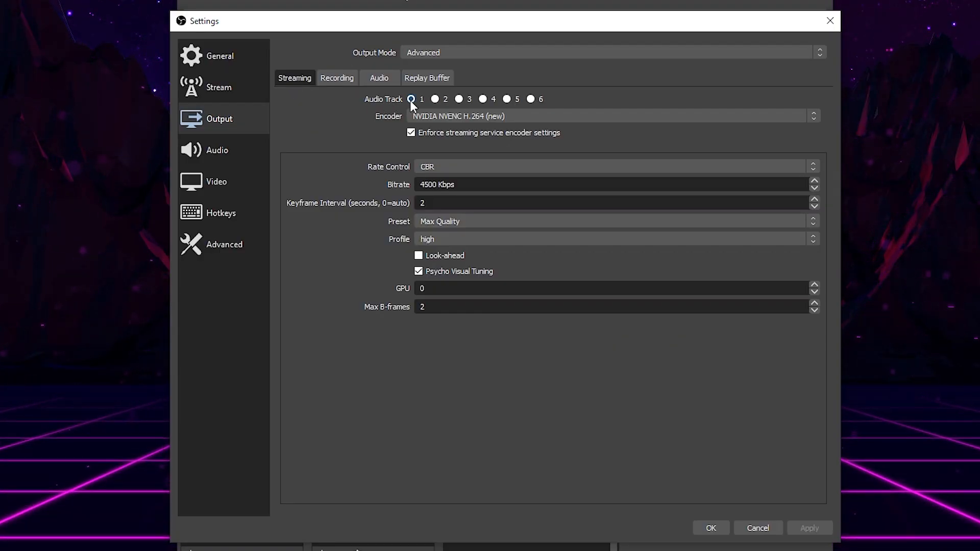
click(419, 115)
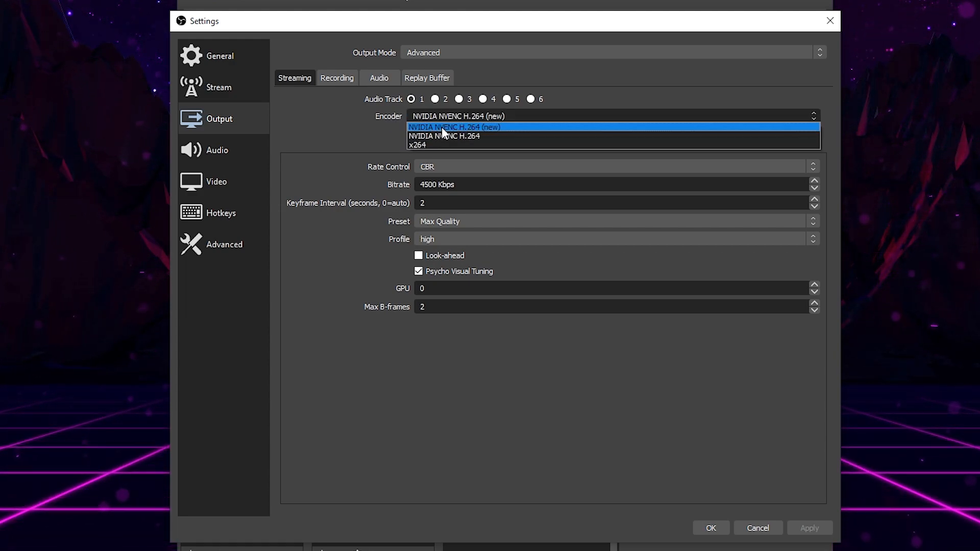
click(468, 126)
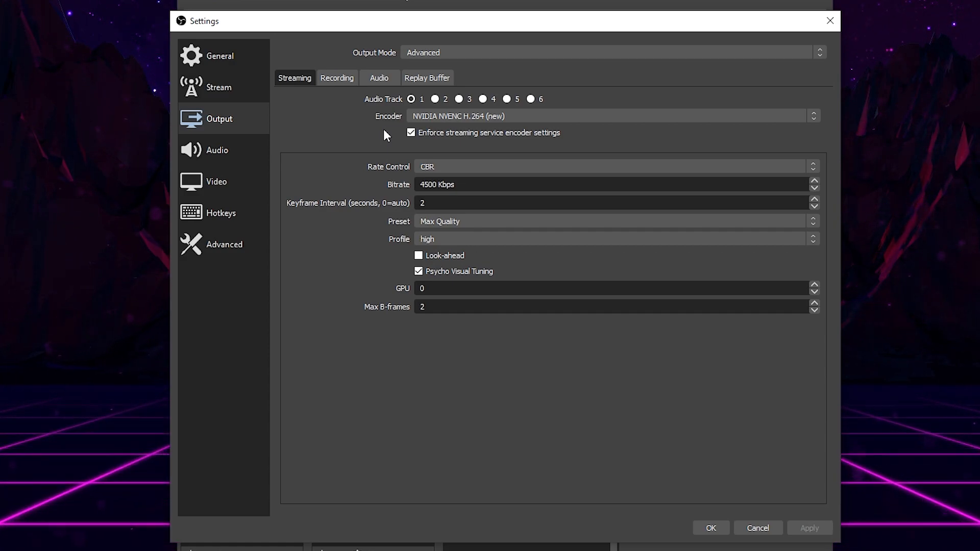
click(423, 116)
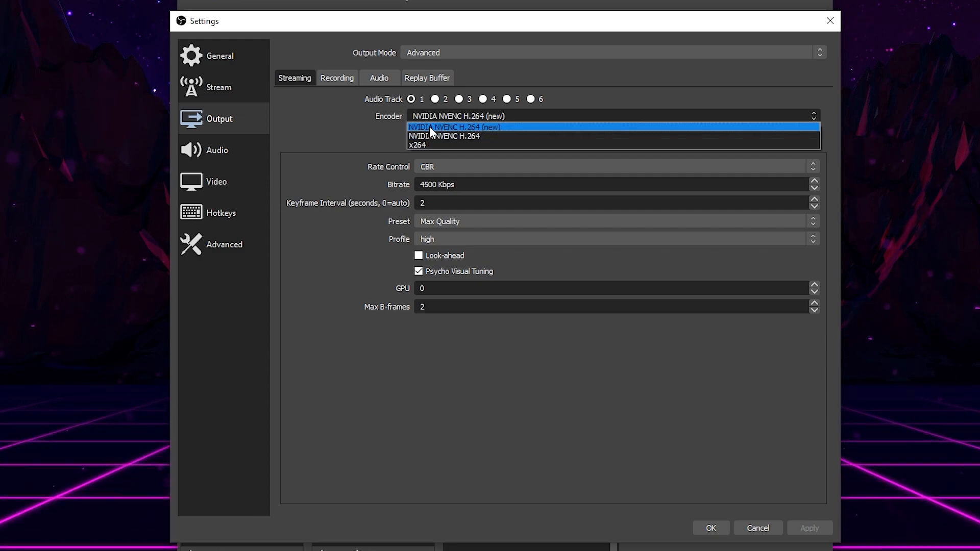
click(376, 120)
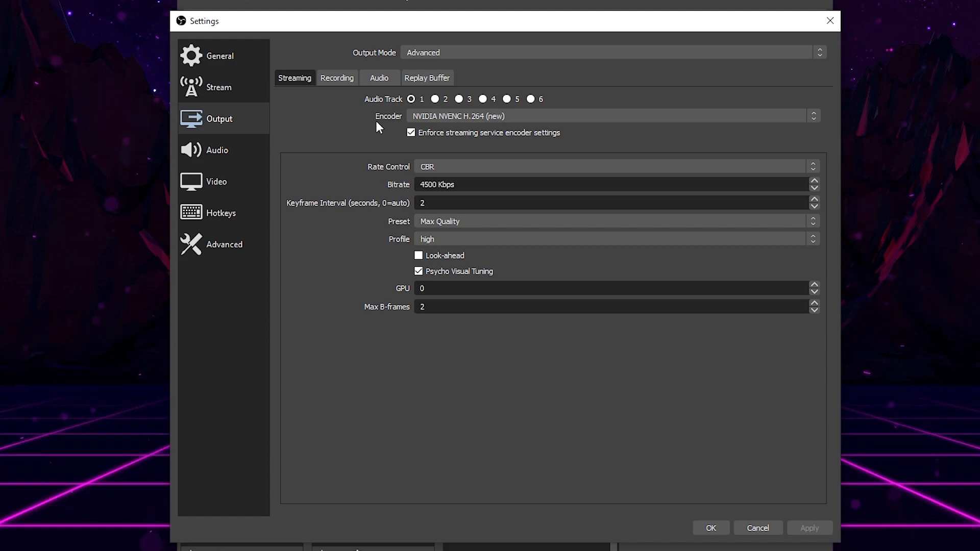
click(429, 116)
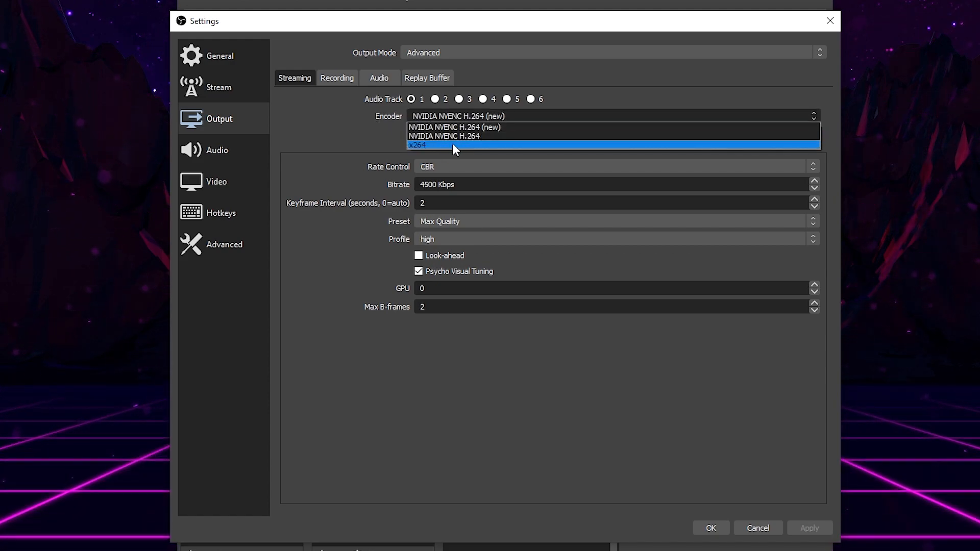
click(422, 127)
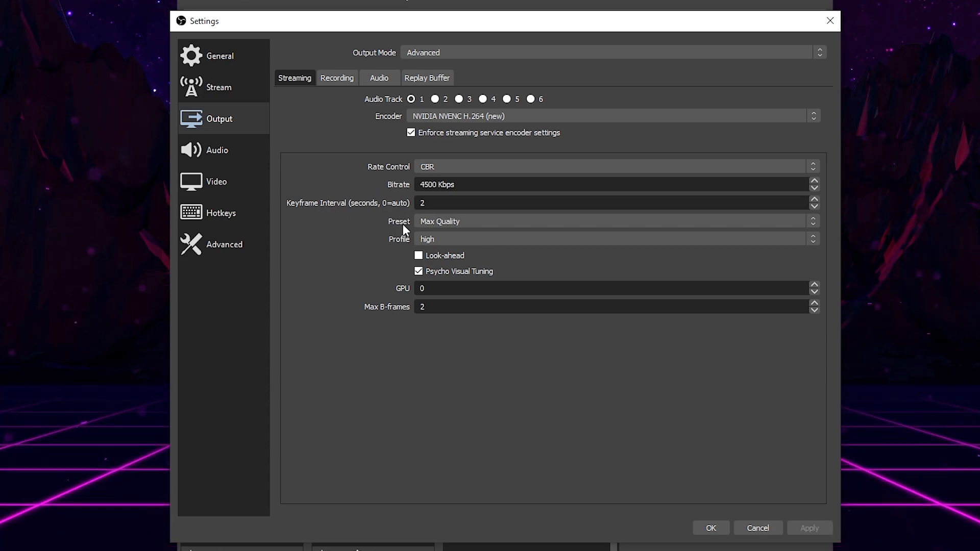
Set the streaming encoder preset to Max Performance, keeping the high profile, and go to the Recording tab
click(430, 221)
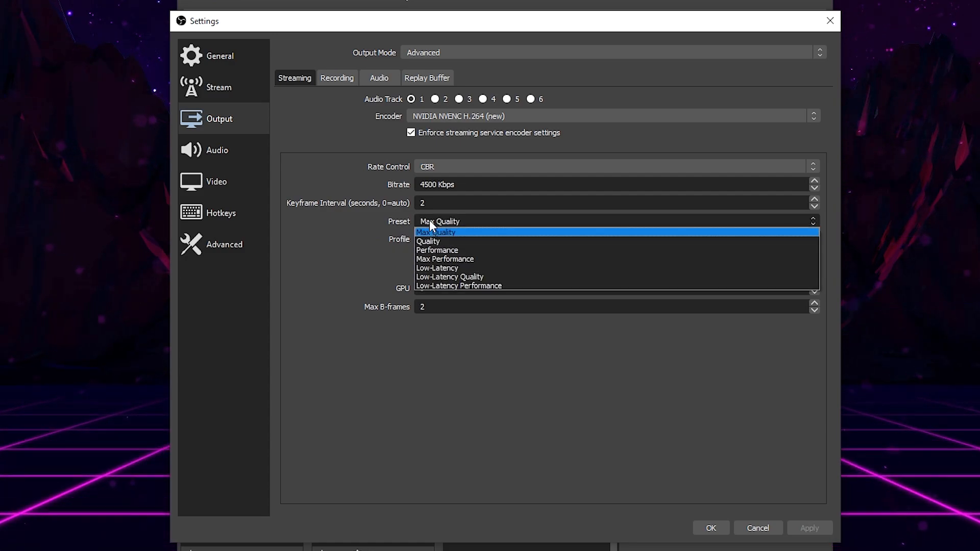
click(454, 260)
click(437, 239)
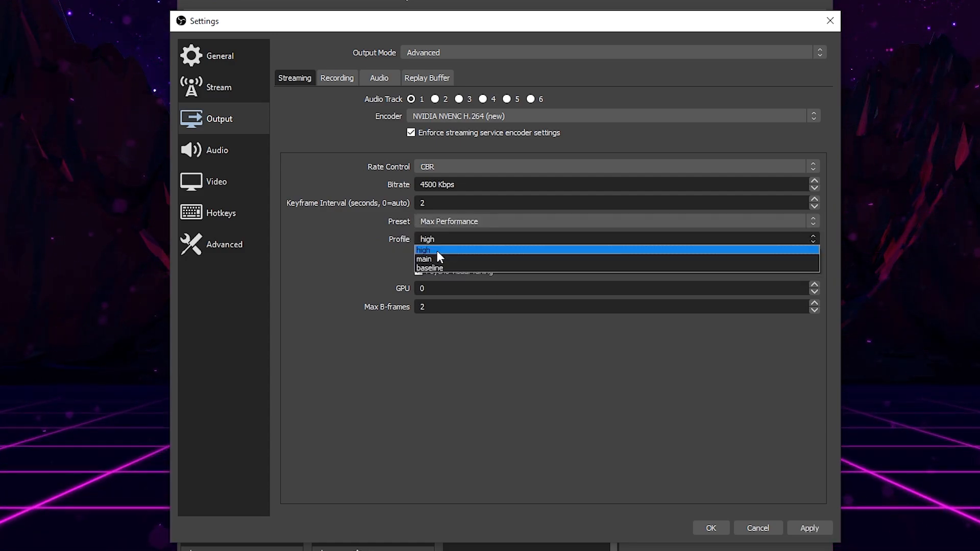
click(437, 250)
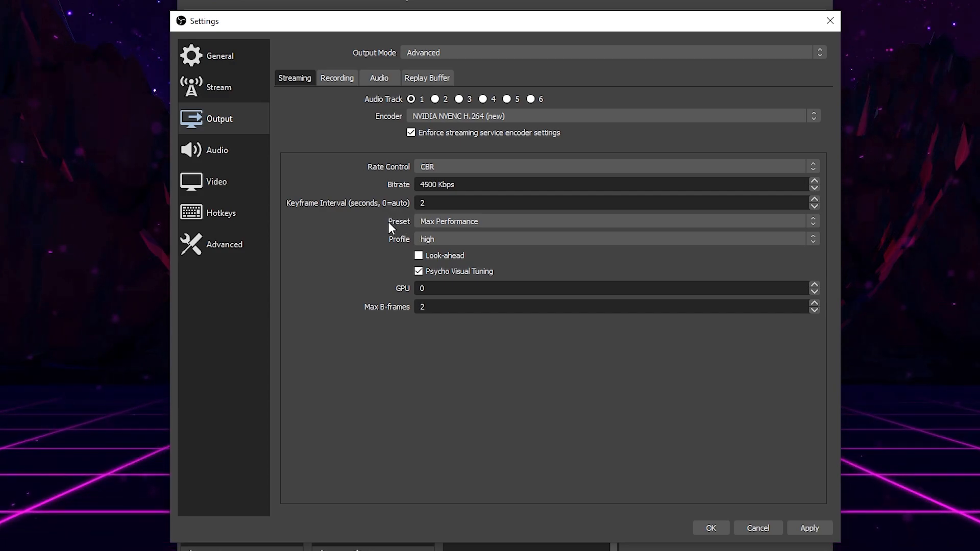
click(427, 222)
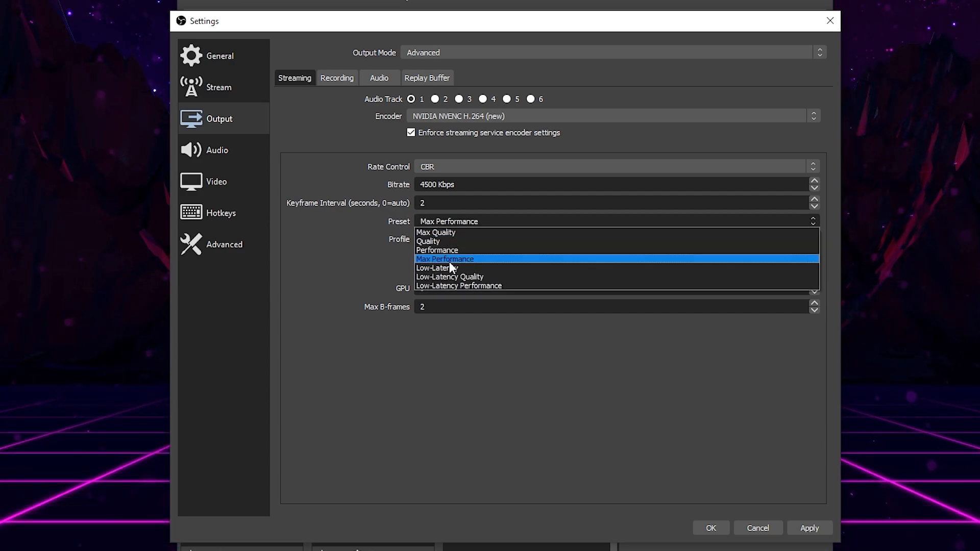
click(446, 260)
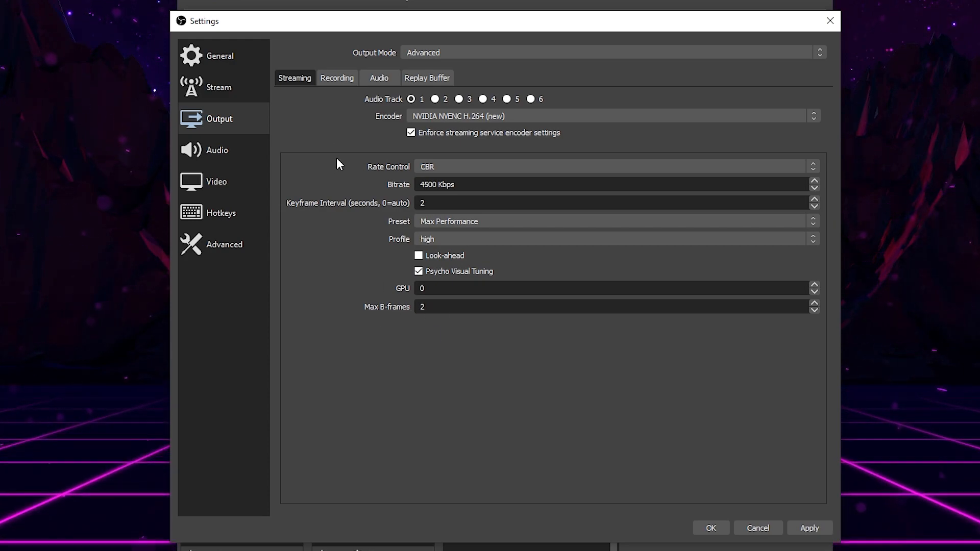
click(339, 79)
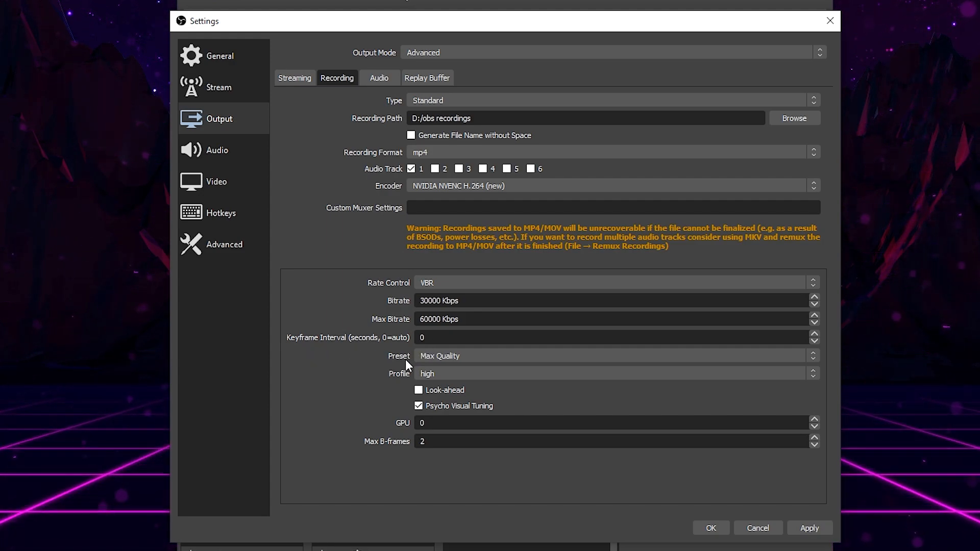
Switch the recording encoder preset from Max Quality to Max Performance
click(425, 356)
click(445, 393)
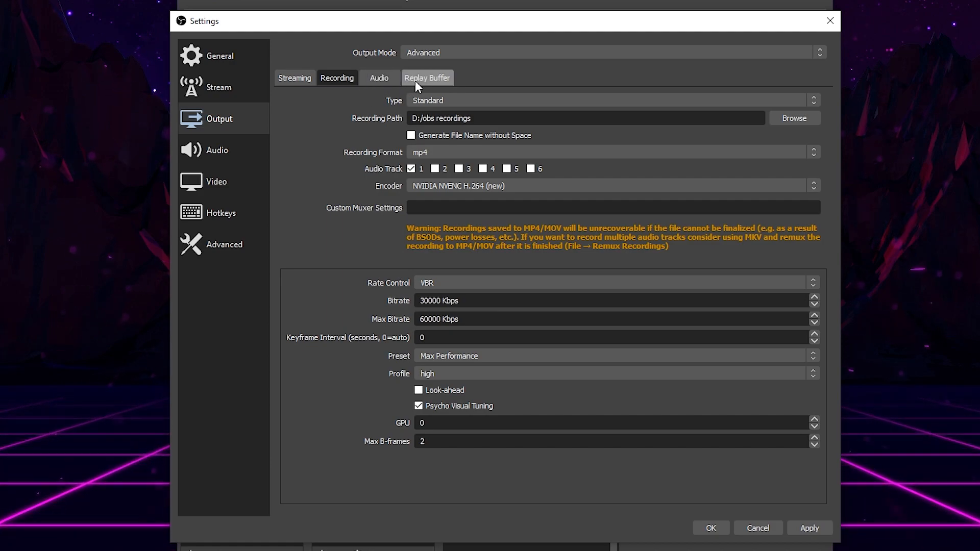
Glance at the Audio track and Replay Buffer tabs, then set the Audio sample rate to 48khz
click(393, 78)
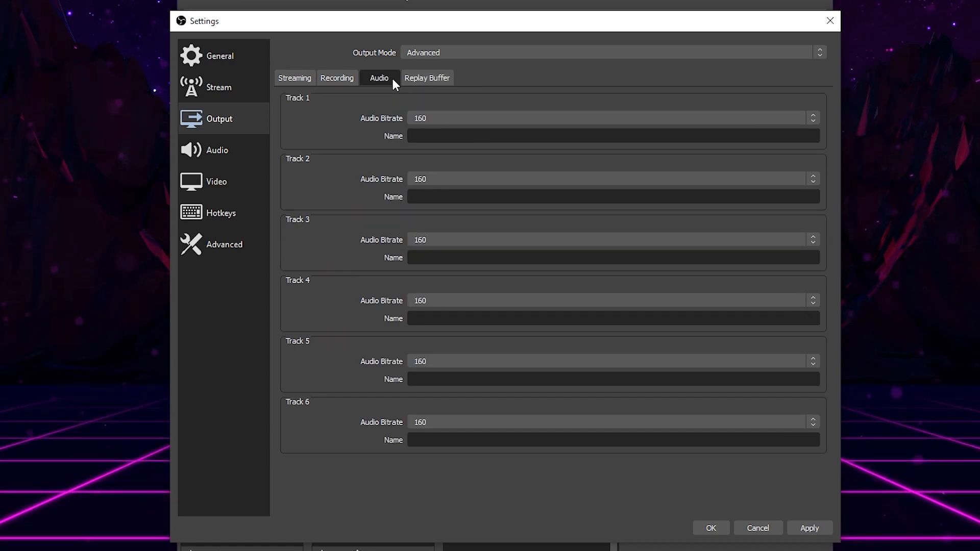
click(427, 77)
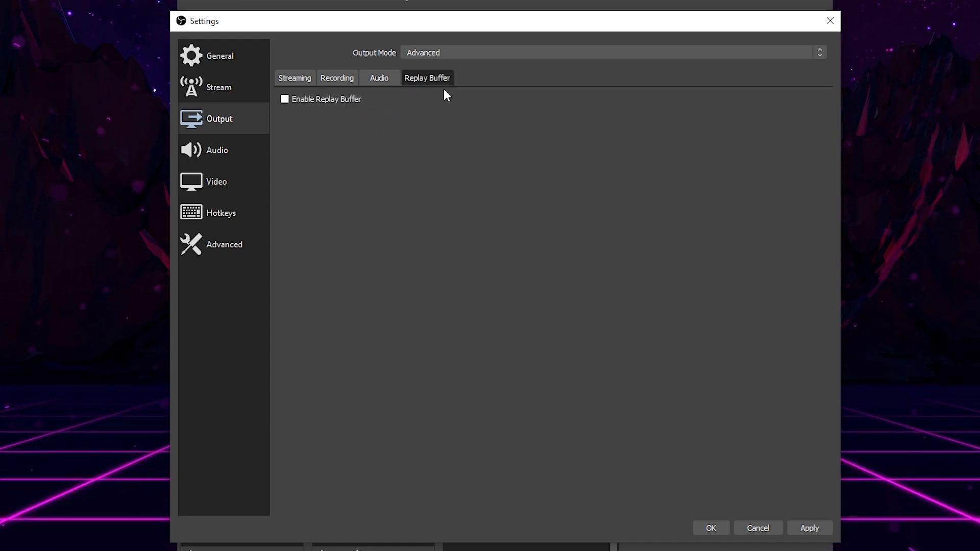
click(216, 151)
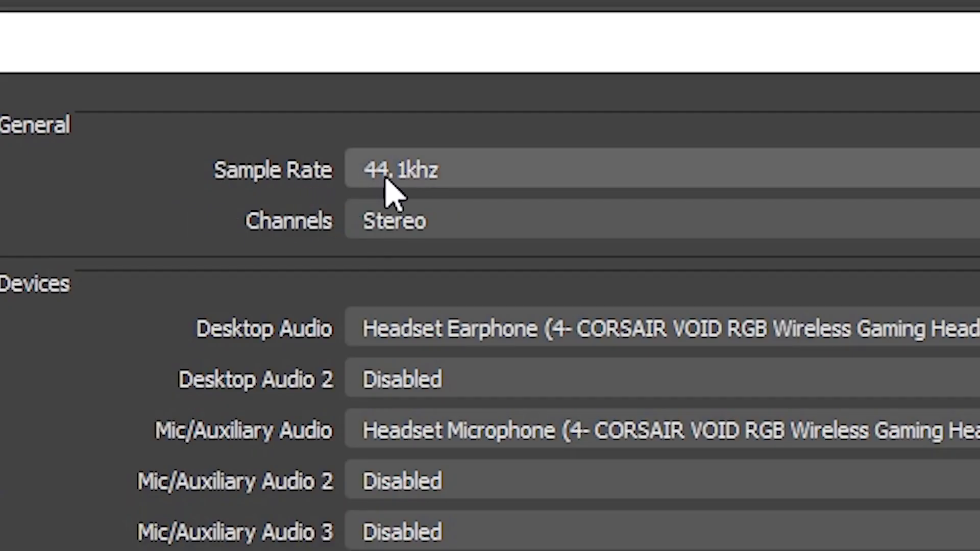
click(391, 169)
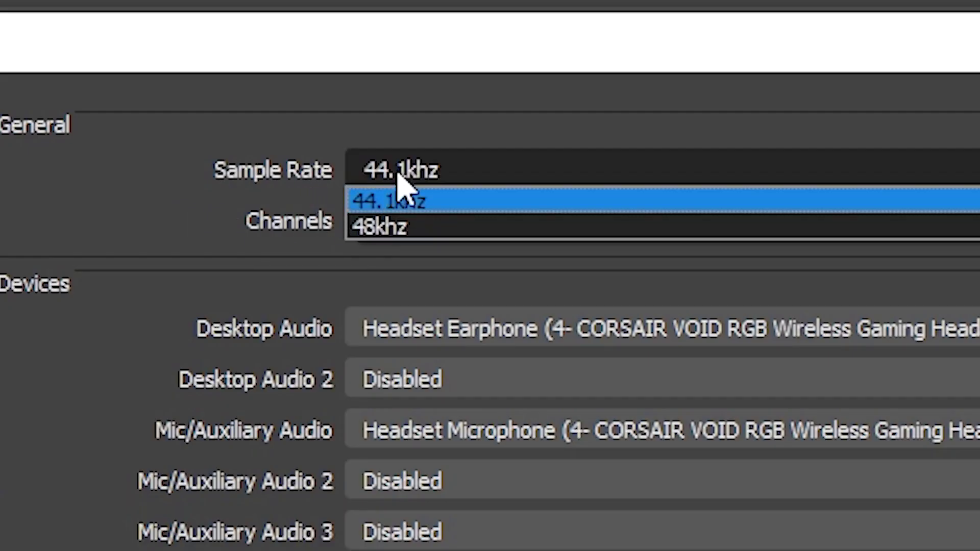
click(382, 221)
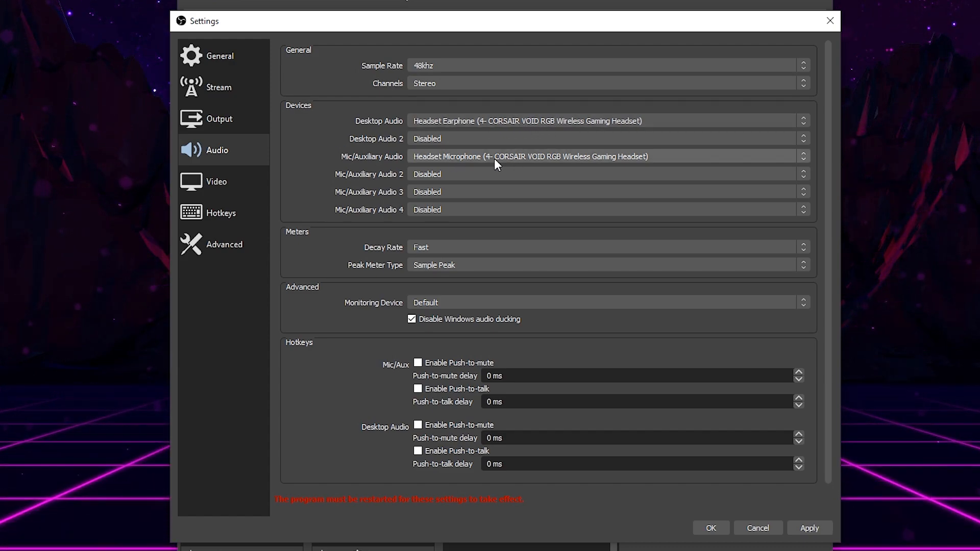
Check the microphone device list and keep the headset microphone selected
click(537, 157)
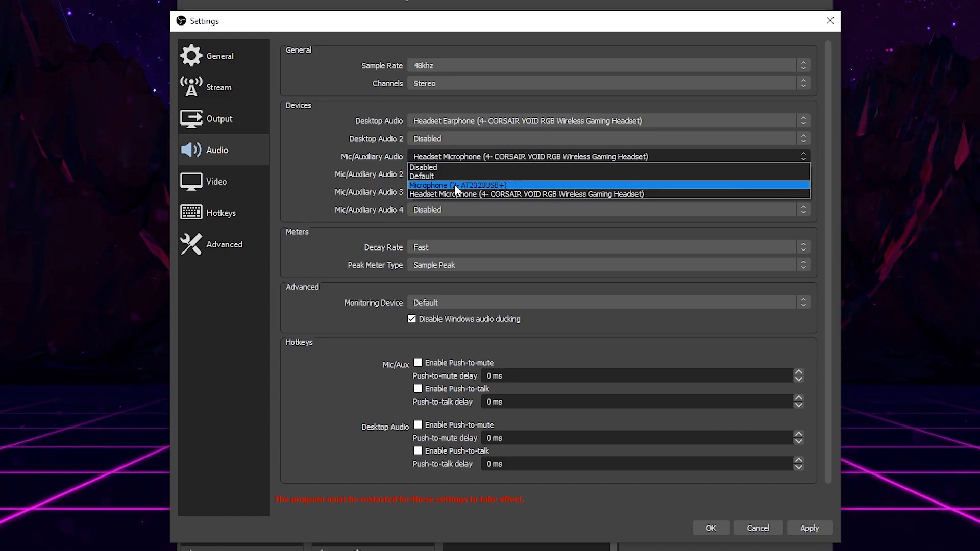
click(347, 173)
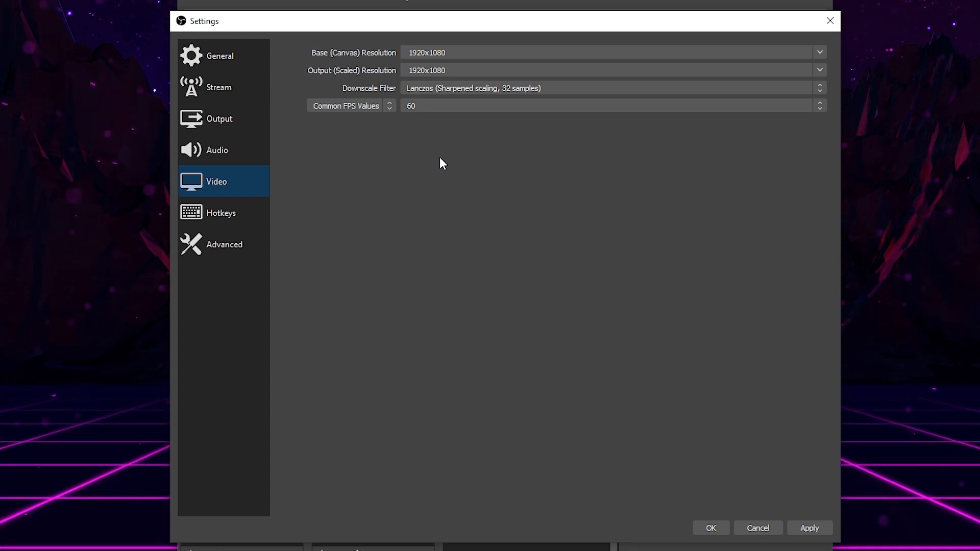
Keep Lanczos downscale filtering, try 30 FPS then restore 60, and move to Hotkeys
click(443, 88)
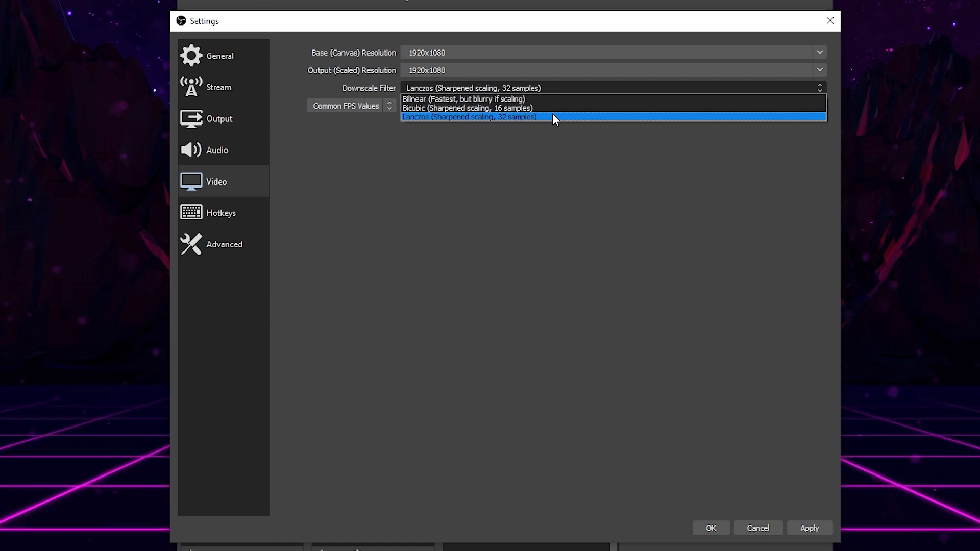
click(553, 116)
click(439, 106)
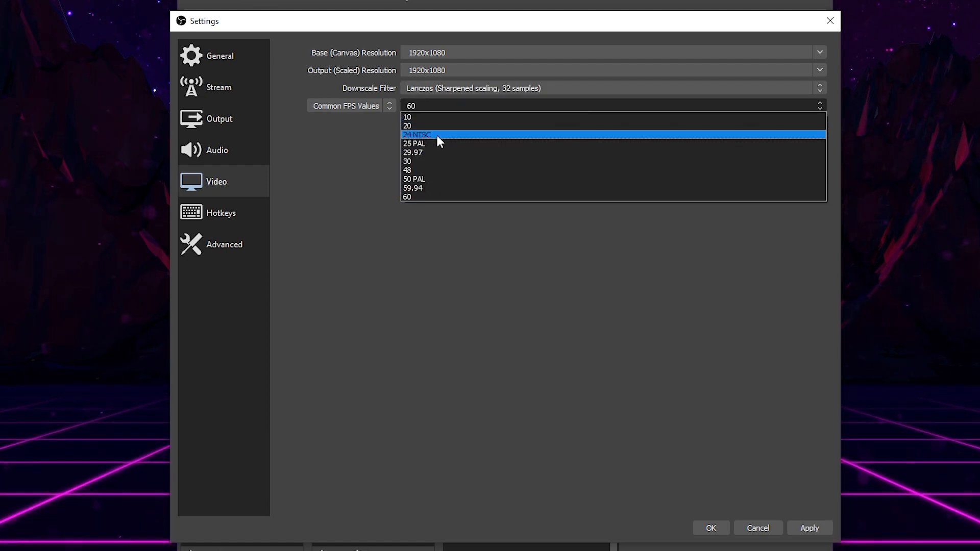
click(424, 162)
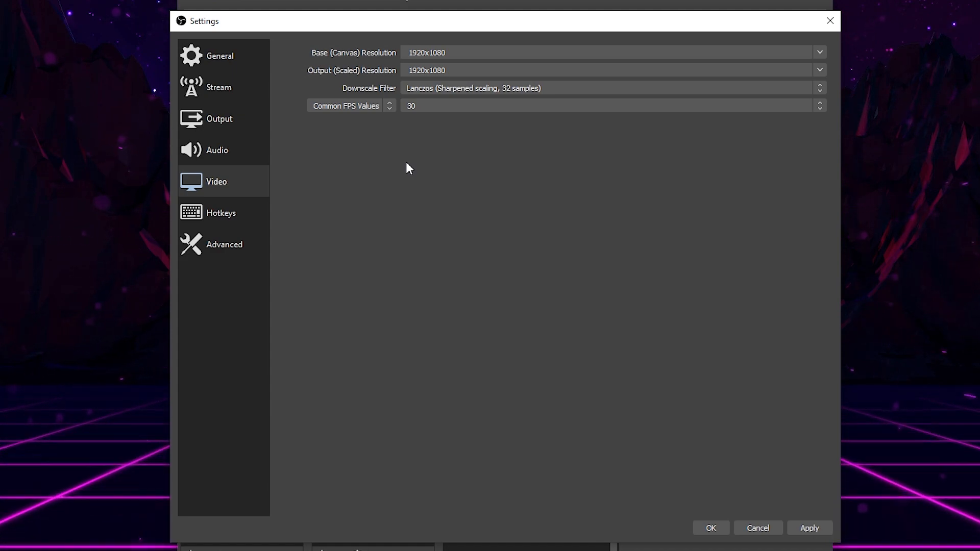
click(413, 105)
click(440, 145)
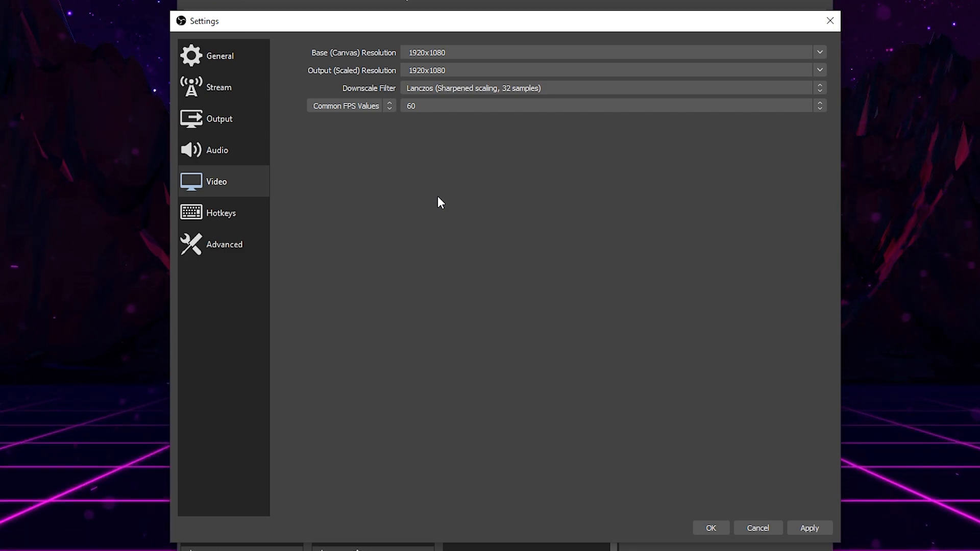
click(222, 213)
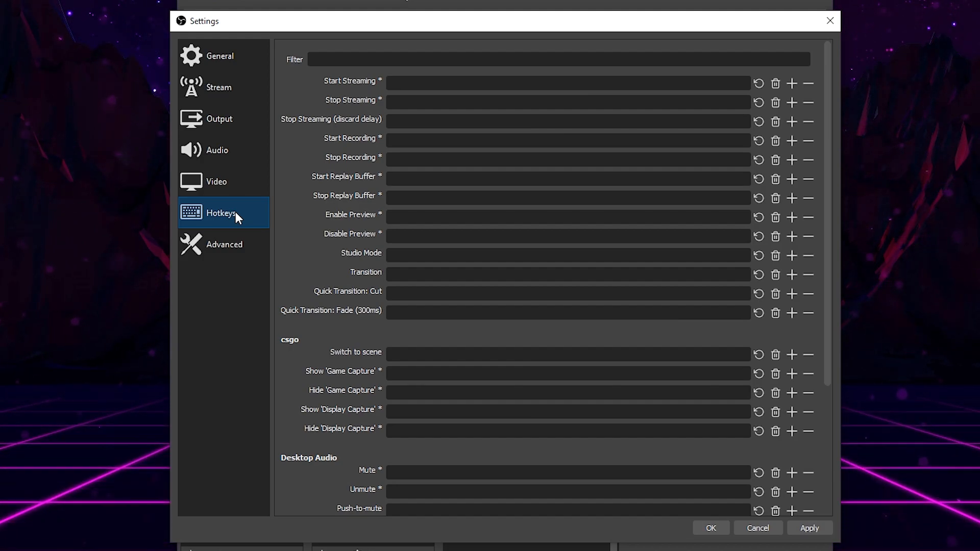
Visit the Advanced page and apply all the changed settings
click(245, 242)
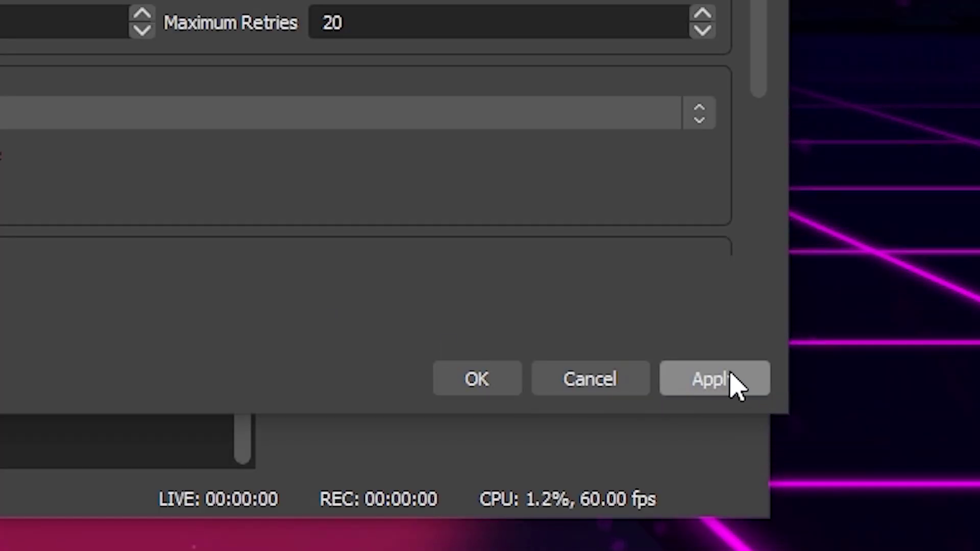
click(734, 381)
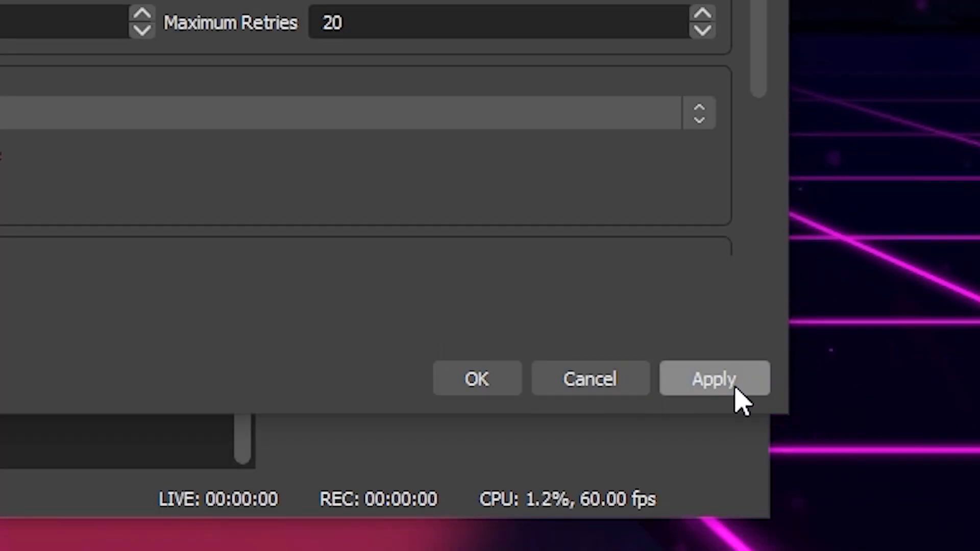